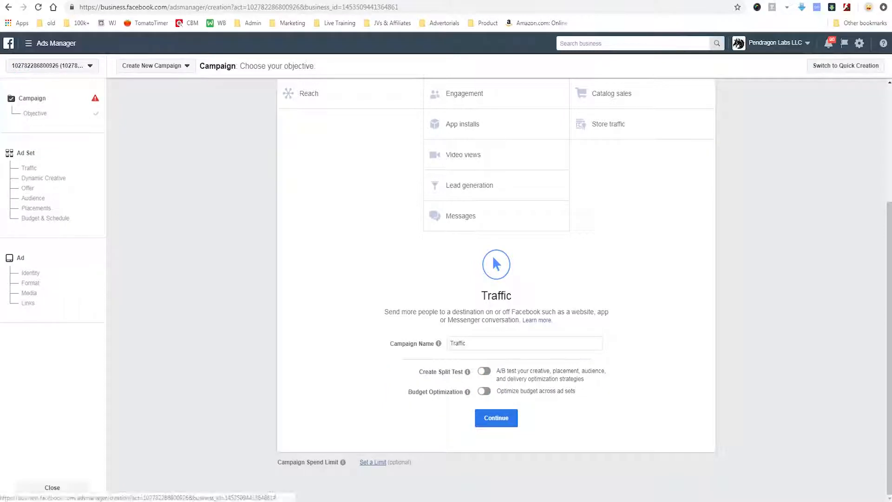
Step: Name the campaign Traffic DEMO with a spend limit of $100.00 and continue to the ad set
click(373, 462)
click(409, 462)
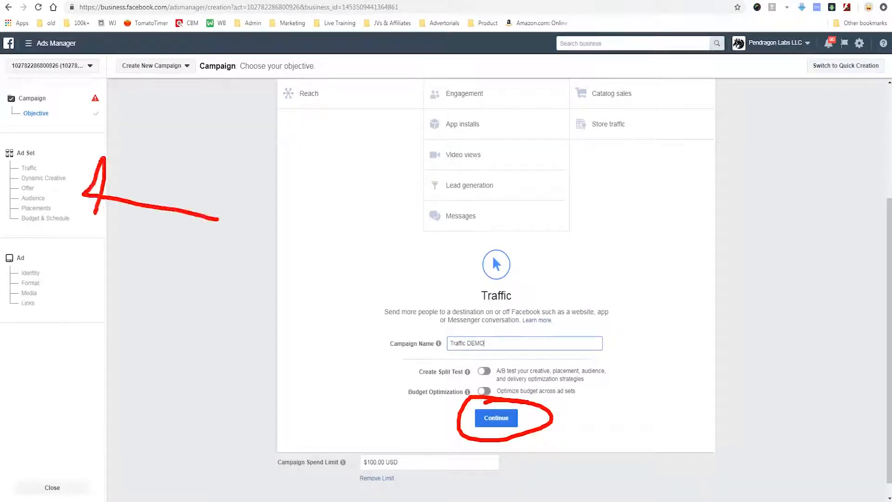
key(Escape)
click(497, 418)
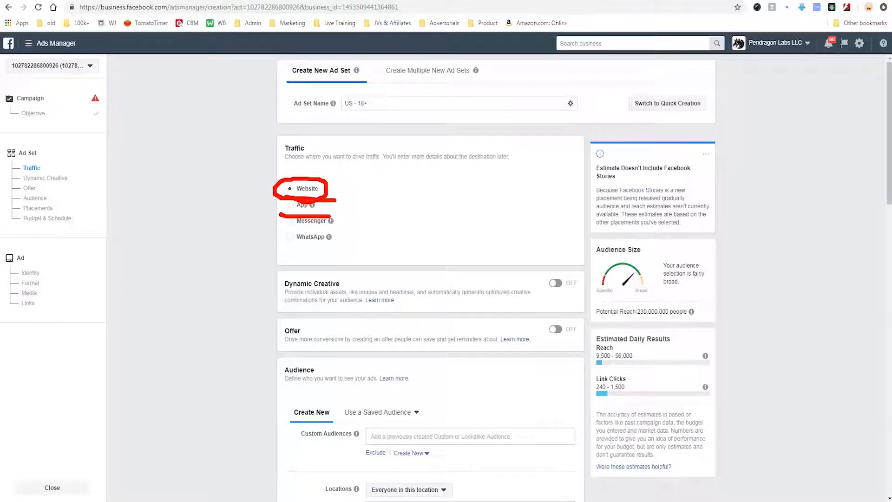
Step: Add the country Canada to the audience's included locations alongside the United States
key(Escape)
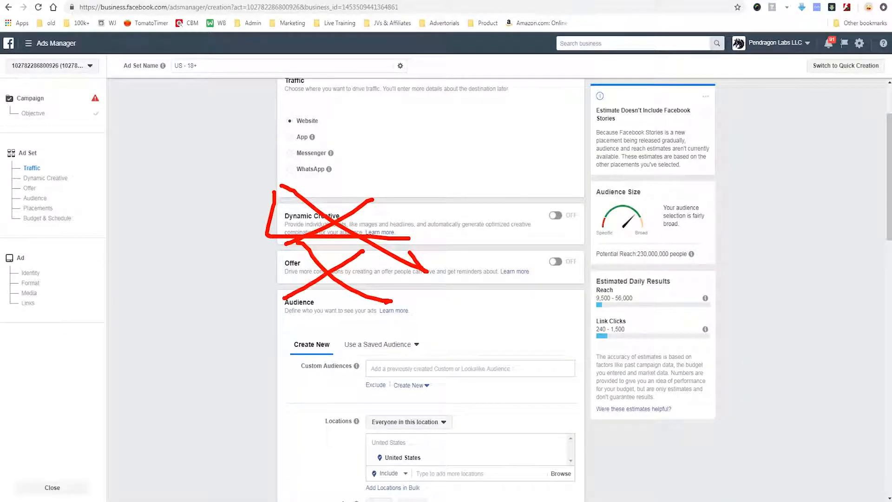
scroll(431, 288, down, 3)
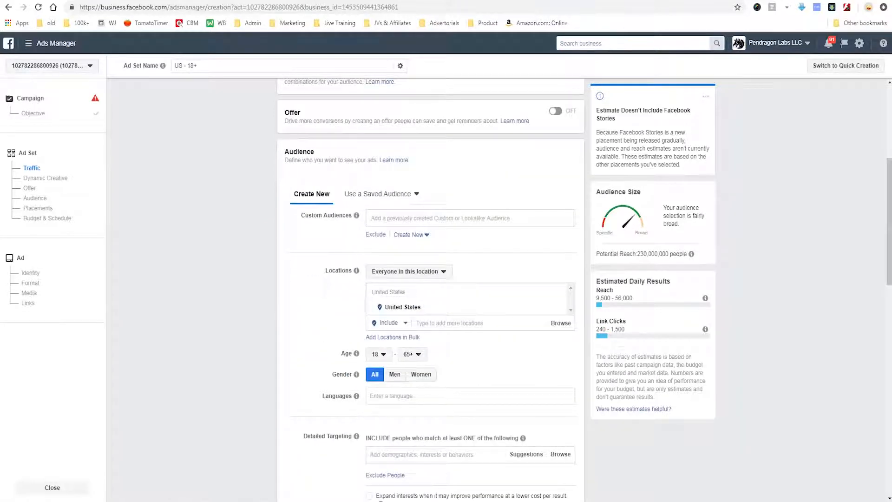
scroll(431, 289, down, 1)
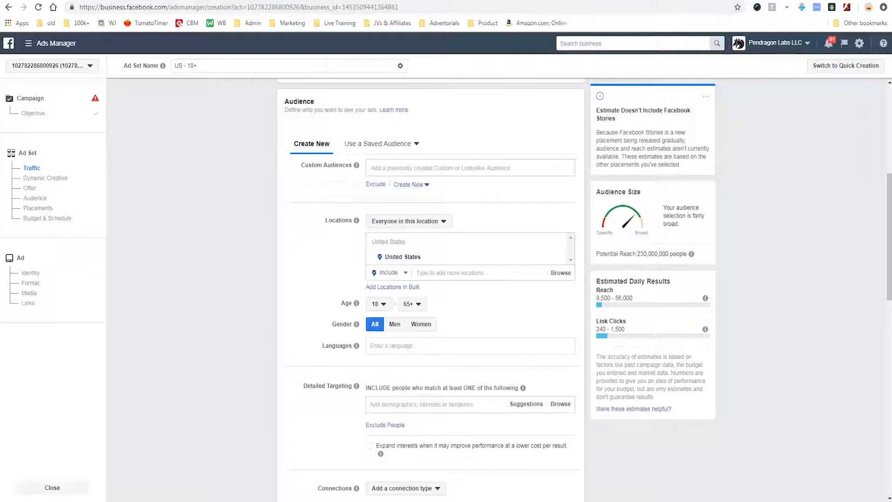
click(449, 272)
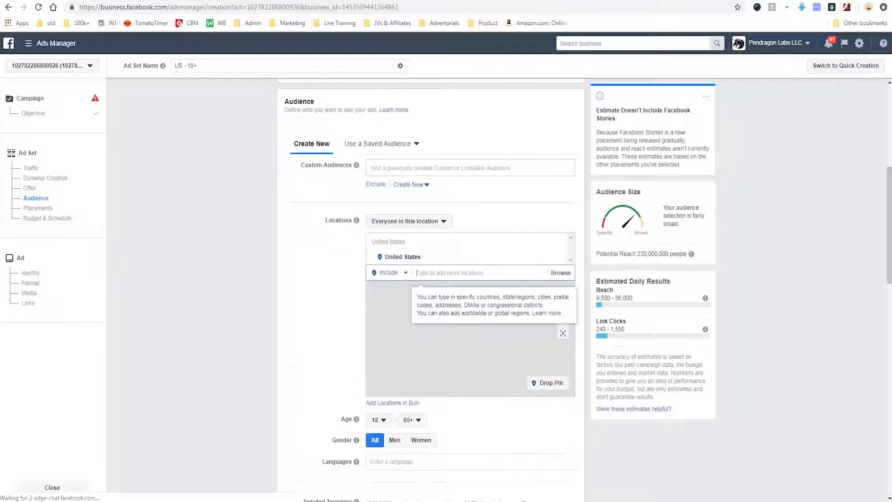
text(canada)
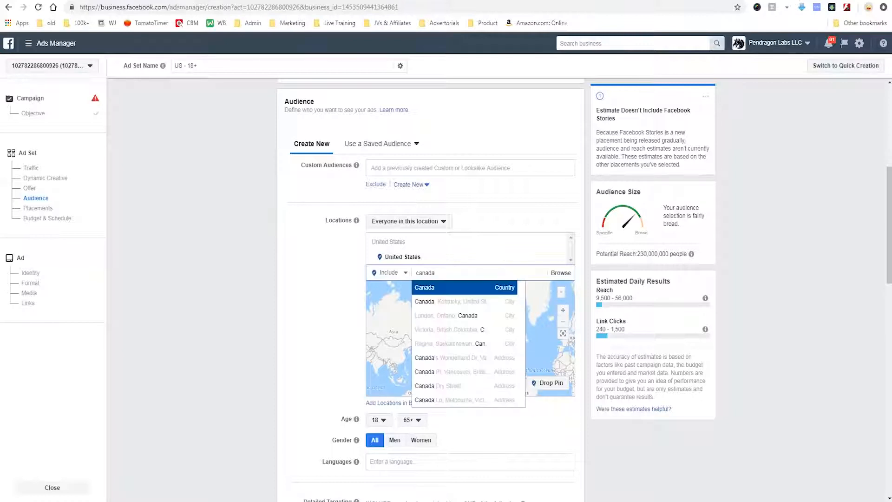
key(Return)
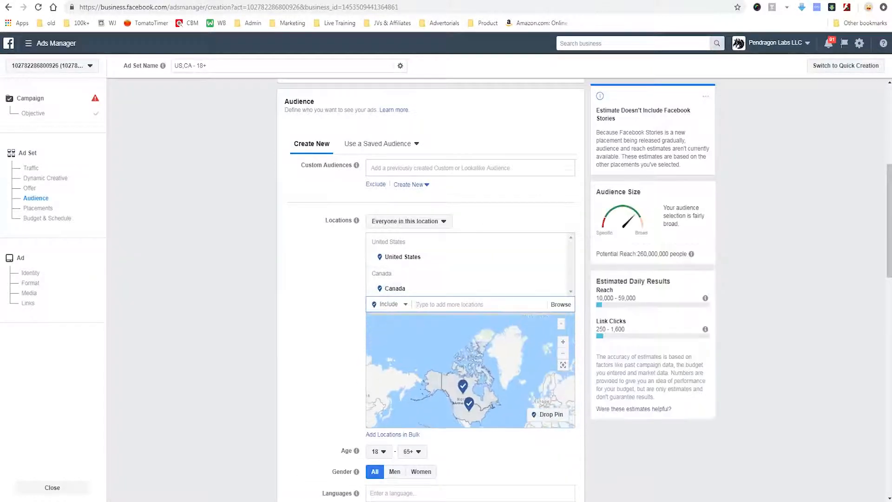
Step: Restrict the audience to women aged 35 to 65+ who speak English (All)
scroll(431, 290, down, 2)
click(379, 351)
scroll(383, 270, down, 3)
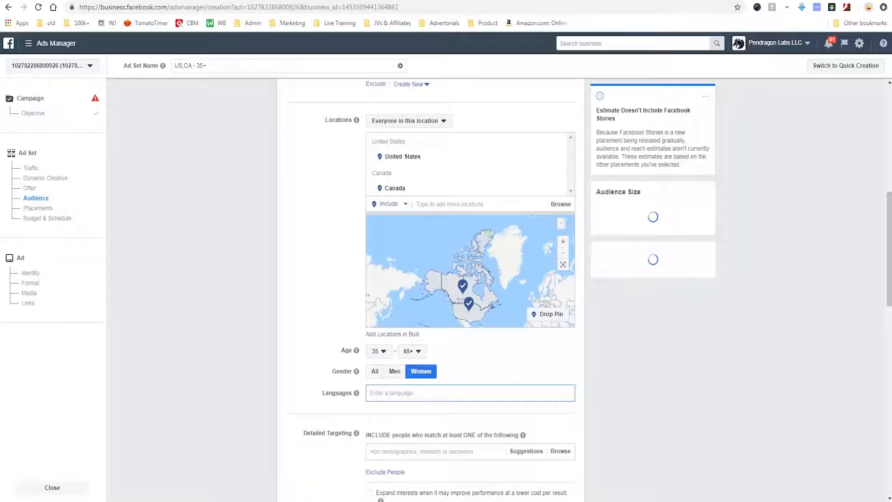
text(english)
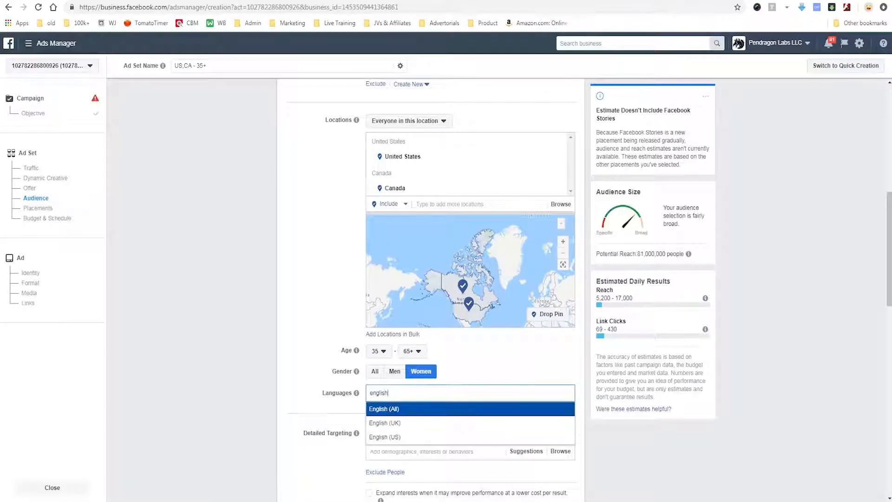
key(Return)
Step: Add the Coffee interest under Food and drink > Beverages to the detailed targeting and check the audience's potential reach
scroll(431, 288, down, 3)
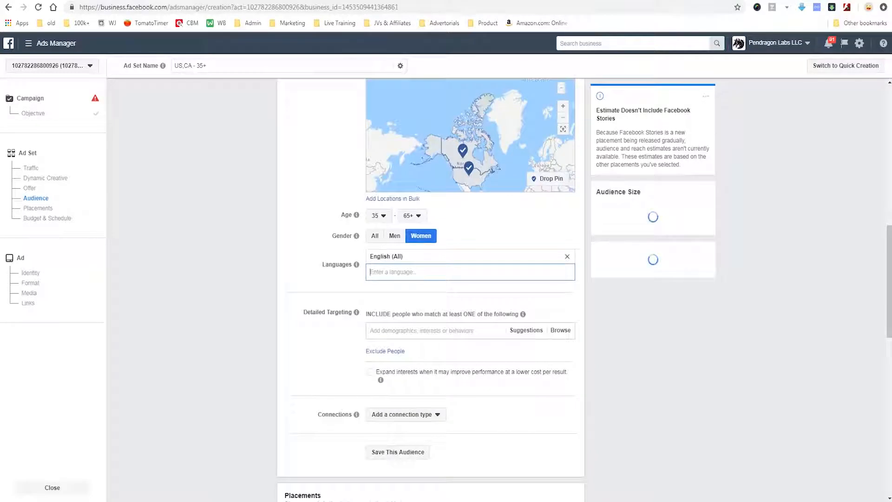
click(436, 315)
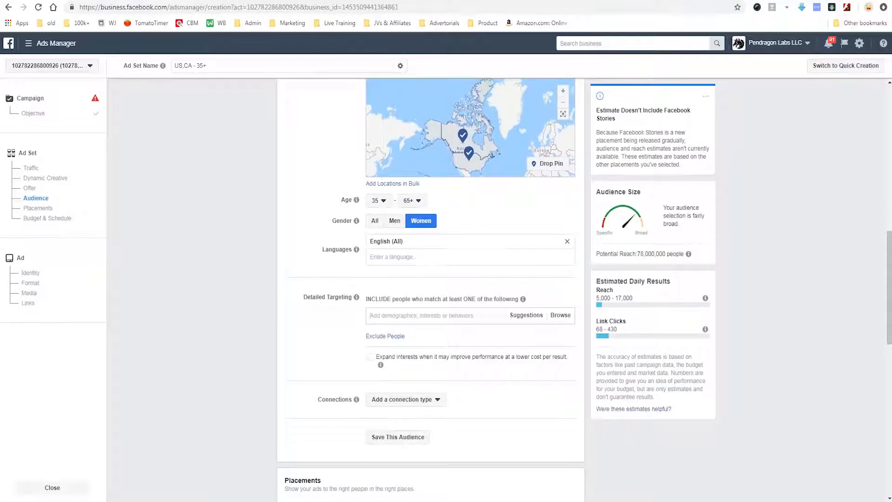
mouse_move(295, 277)
mouse_down()
mouse_move(294, 328)
mouse_move(460, 389)
mouse_up()
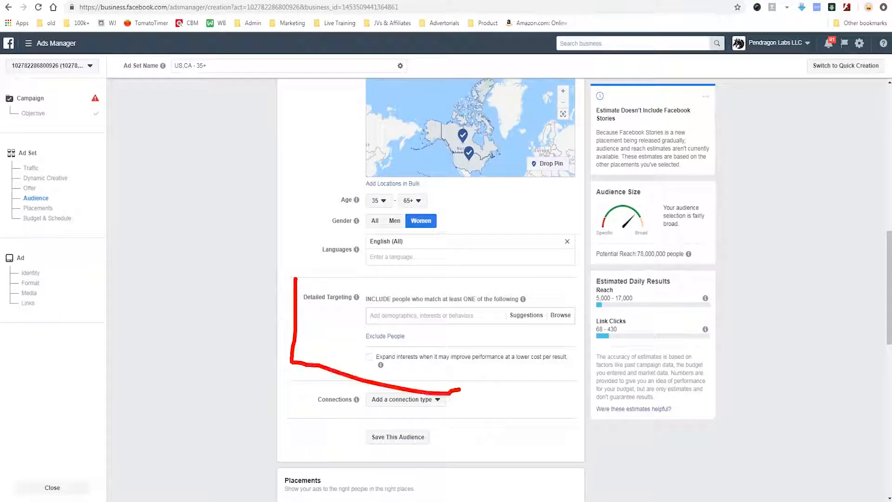
drag(296, 277, 395, 275)
mouse_move(226, 310)
mouse_down()
mouse_move(286, 305)
mouse_move(225, 378)
mouse_up()
key(Escape)
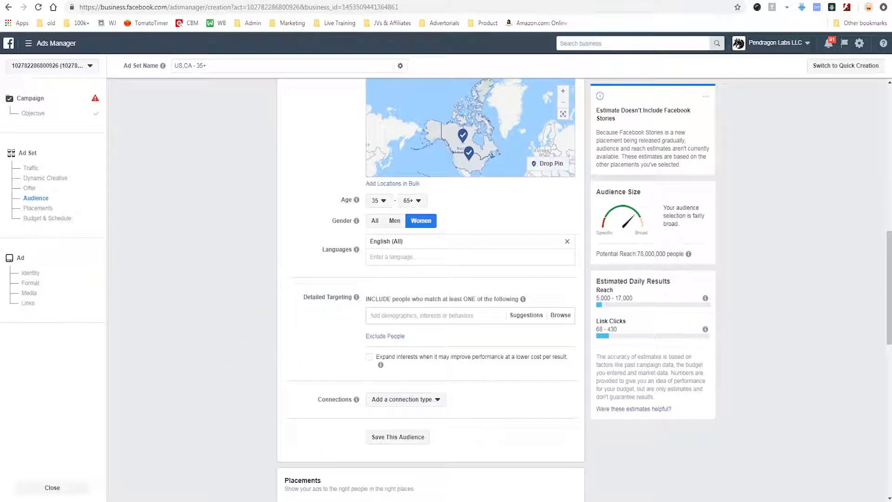
text(coffee)
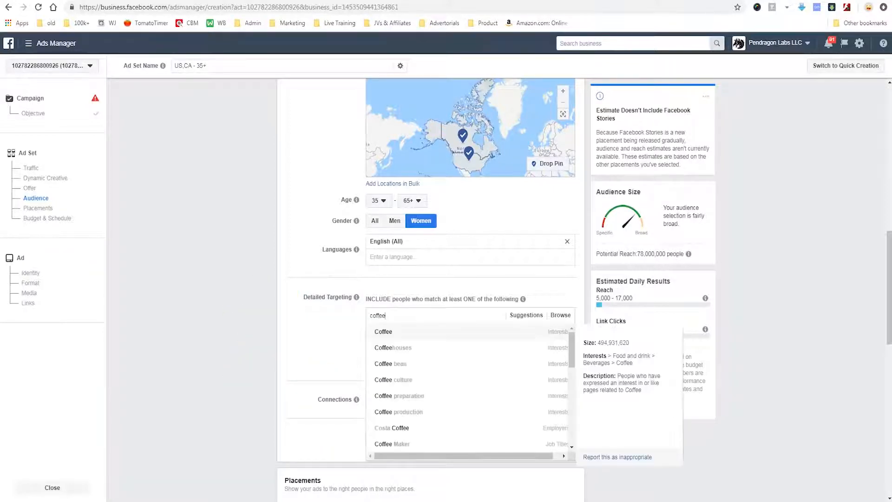
key(Down)
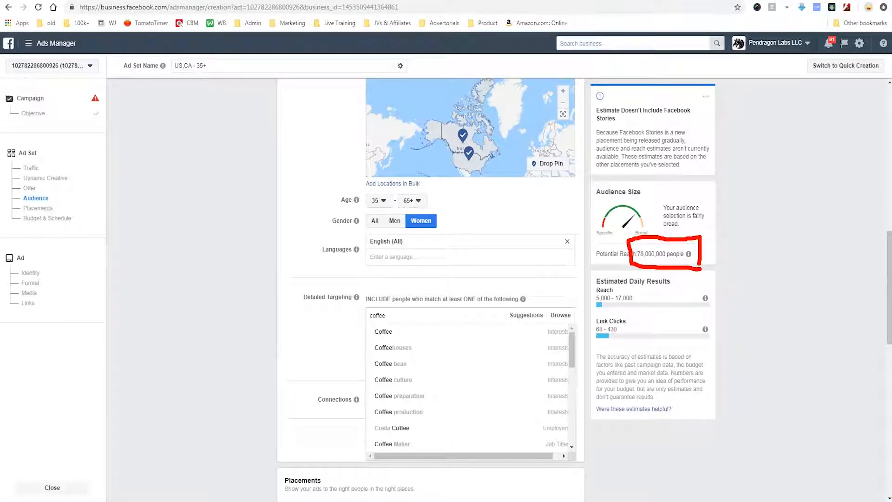
key(Escape)
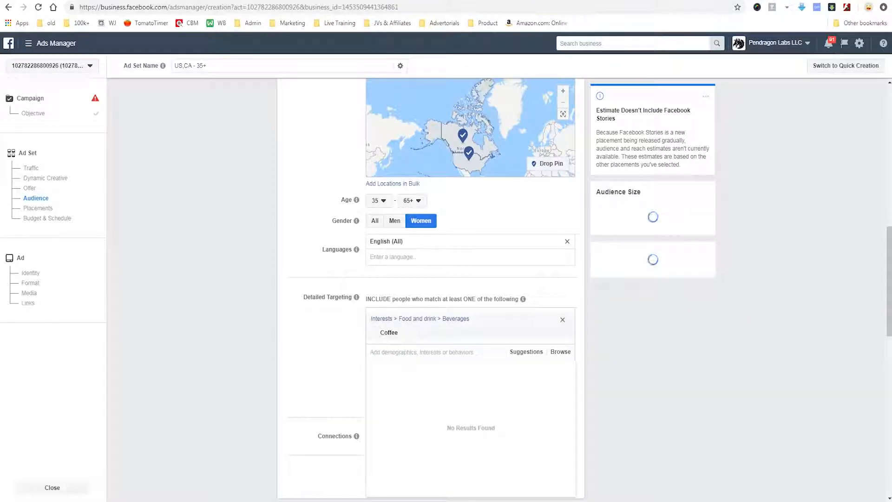
mouse_move(689, 254)
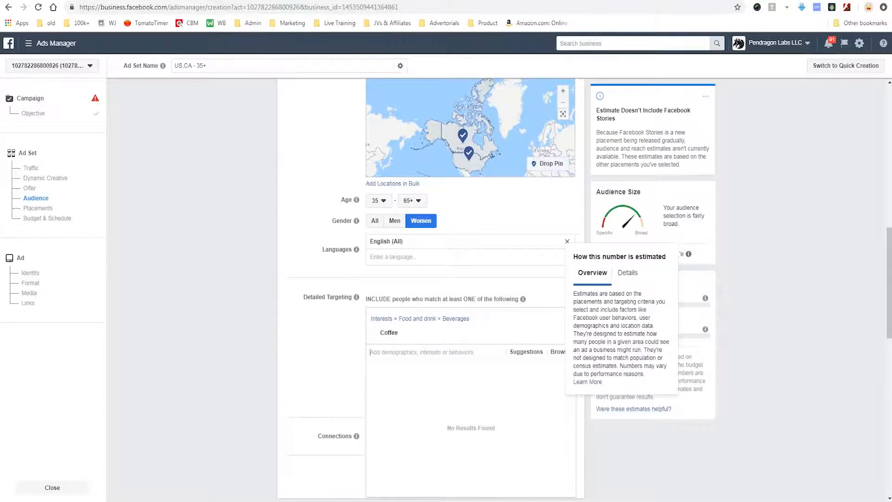
mouse_move(697, 242)
mouse_down()
mouse_move(646, 242)
mouse_move(629, 268)
mouse_move(703, 264)
mouse_up()
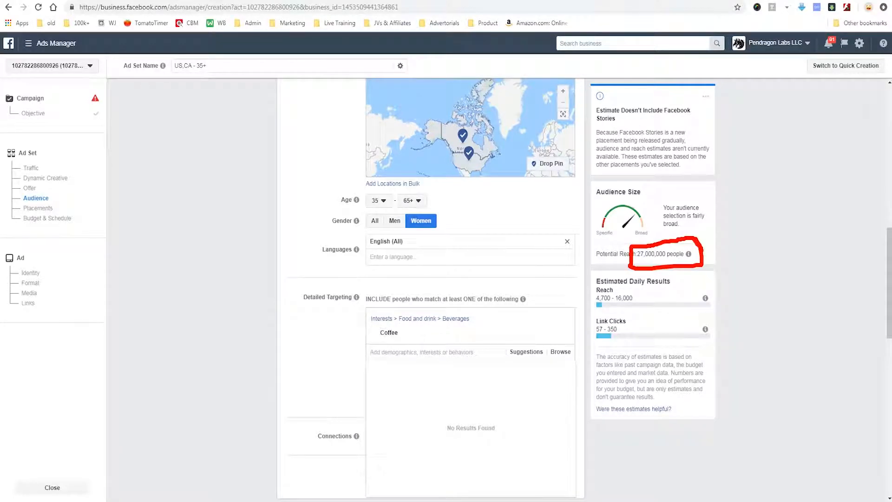
mouse_move(779, 207)
mouse_down()
mouse_move(714, 224)
mouse_move(718, 237)
mouse_up()
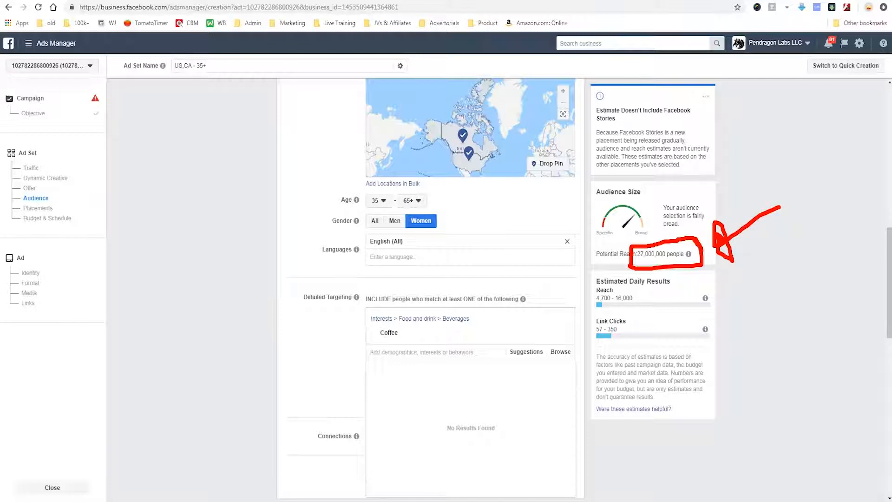
key(Escape)
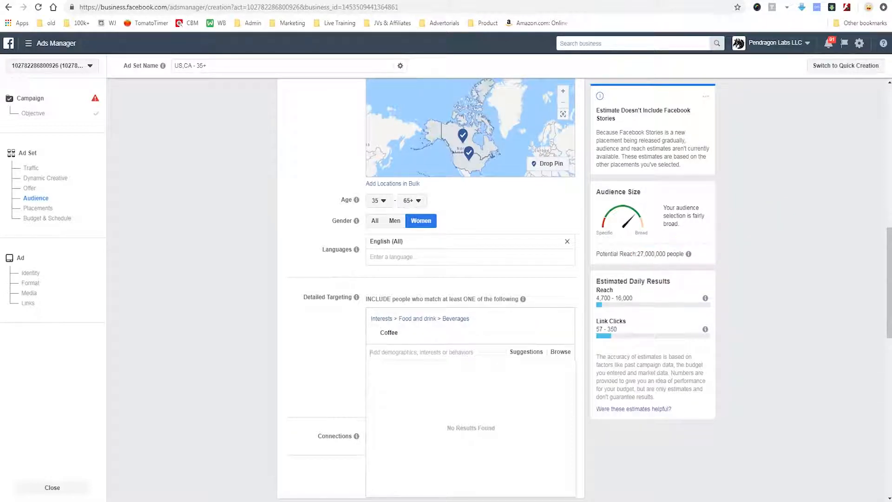
Step: Search the targeting options for coffee and add the Specialty coffee interest
text(coffee)
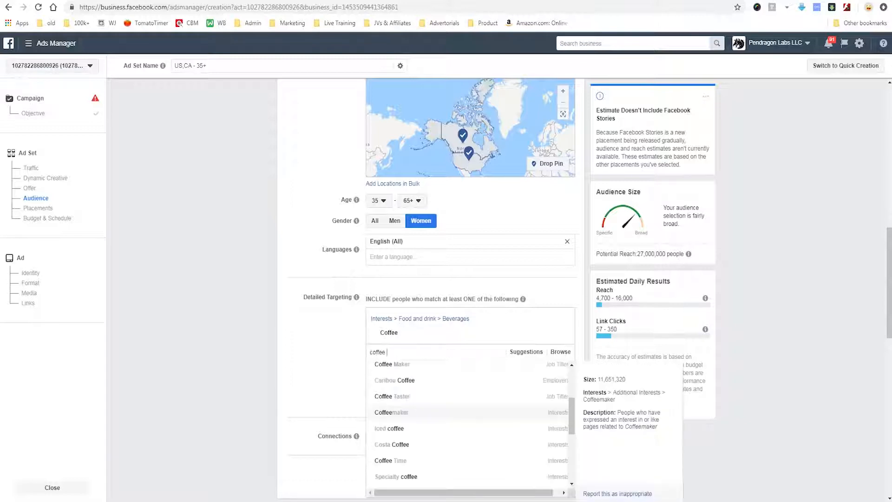
scroll(464, 428, down, 1)
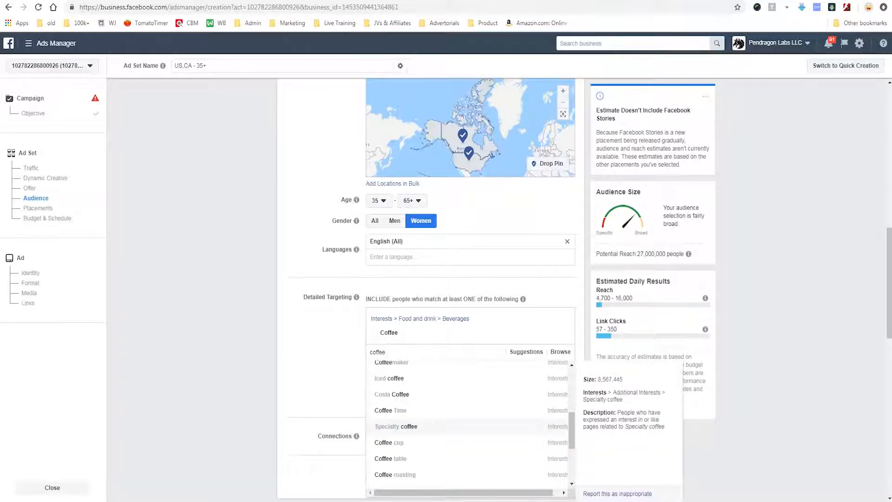
click(397, 426)
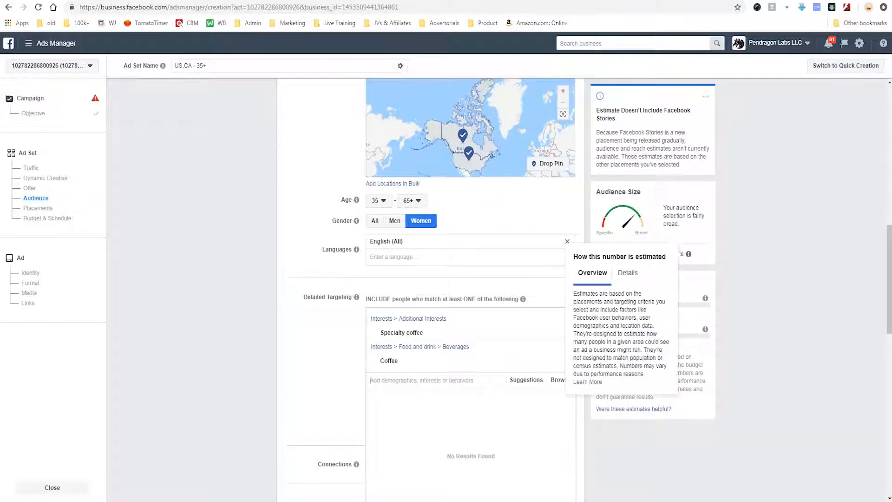
Step: Search the targeting options for coffee again and add the Coffee cup interest
text(coffee)
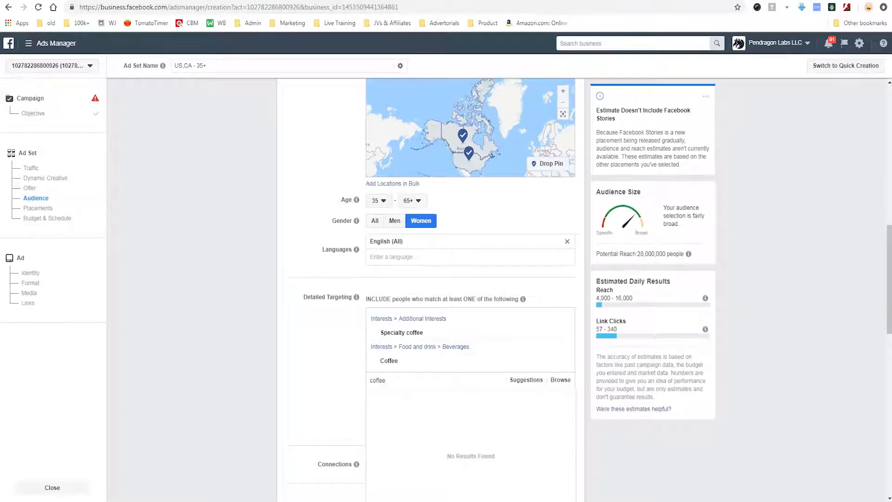
scroll(470, 437, down, 5)
scroll(470, 439, down, 1)
scroll(471, 395, up, 1)
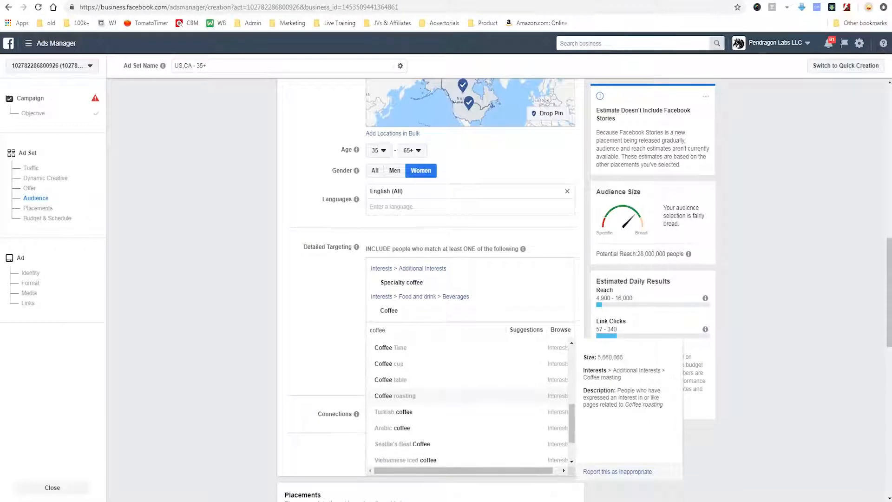
click(389, 363)
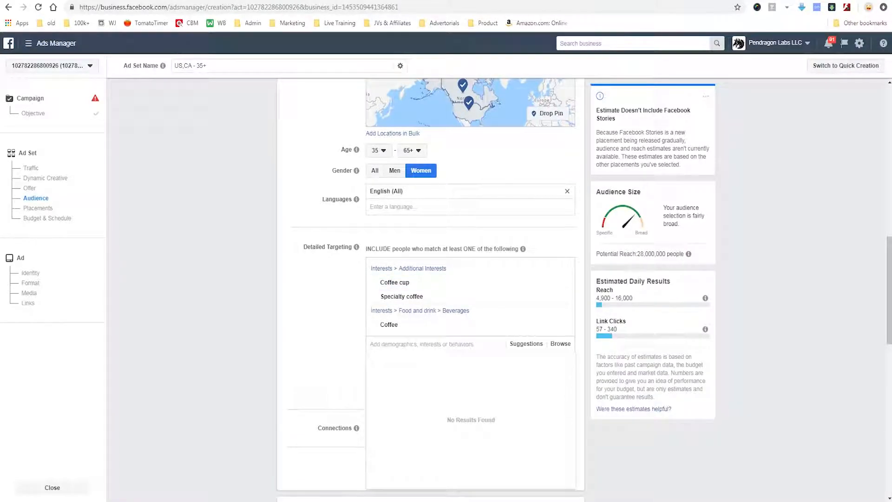
key(Escape)
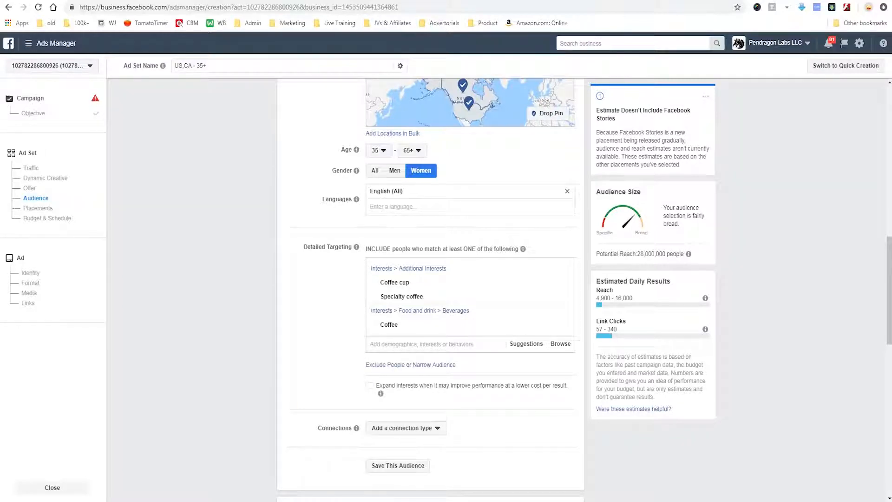
Step: Add the Engaged Shoppers purchase behavior to the included detailed targeting and close the suggestion list
scroll(431, 279, down, 1)
scroll(430, 279, down, 1)
scroll(431, 279, up, 1)
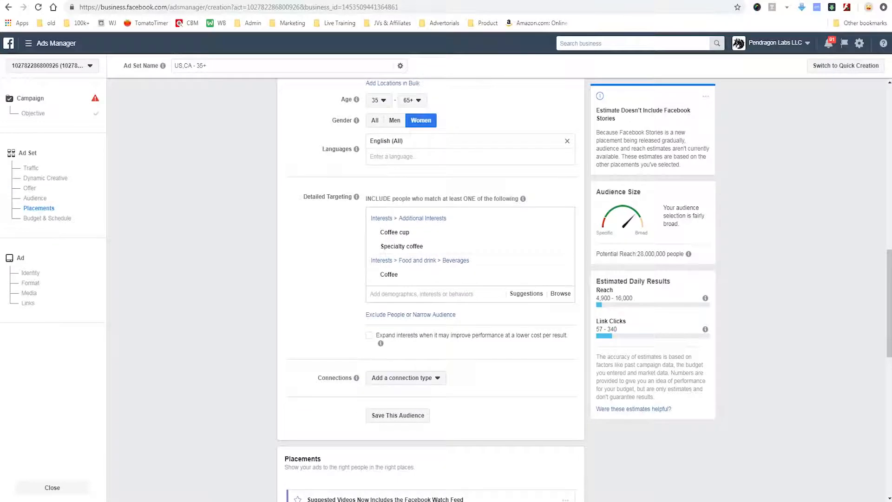
click(422, 295)
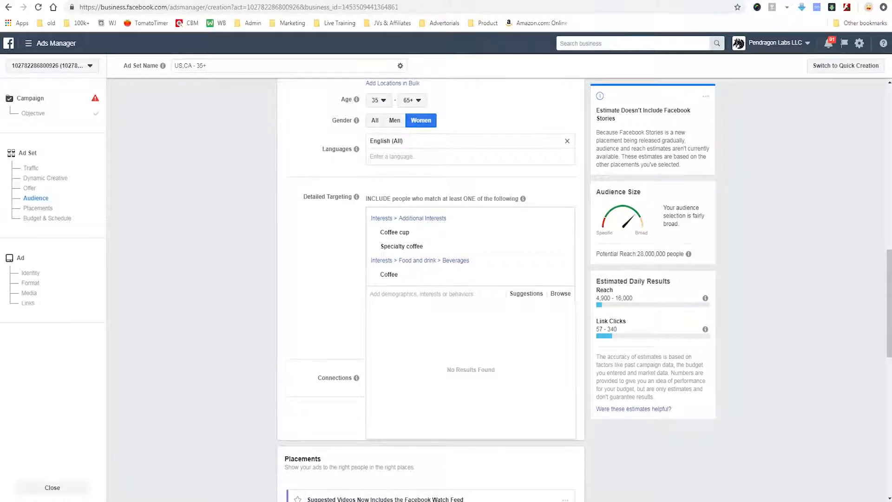
text(enya)
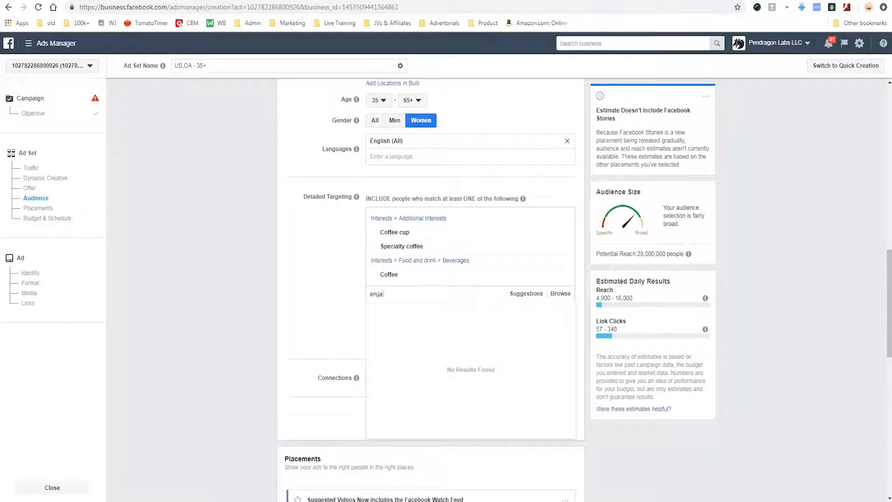
text(ged shopper)
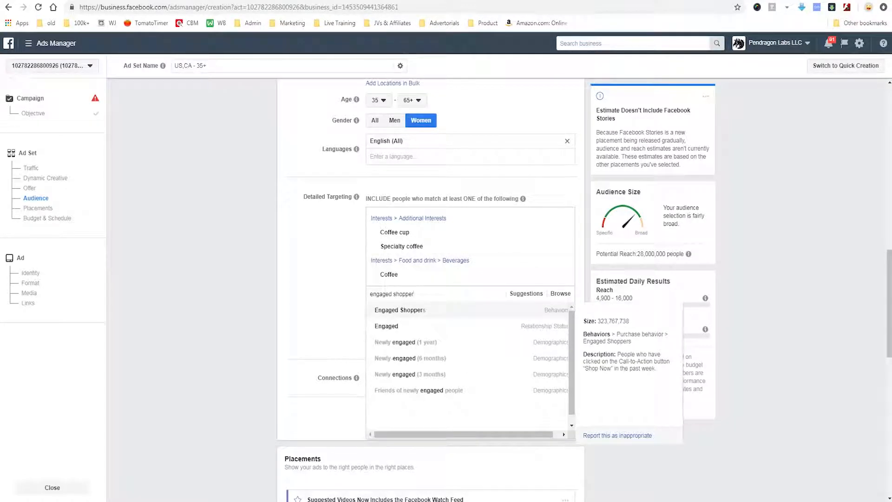
drag(583, 329, 652, 324)
mouse_move(584, 349)
mouse_down()
mouse_move(681, 347)
mouse_move(563, 325)
mouse_up()
mouse_move(575, 347)
mouse_down()
mouse_move(659, 385)
mouse_move(681, 368)
mouse_move(647, 348)
mouse_move(576, 349)
mouse_up()
drag(598, 462, 597, 383)
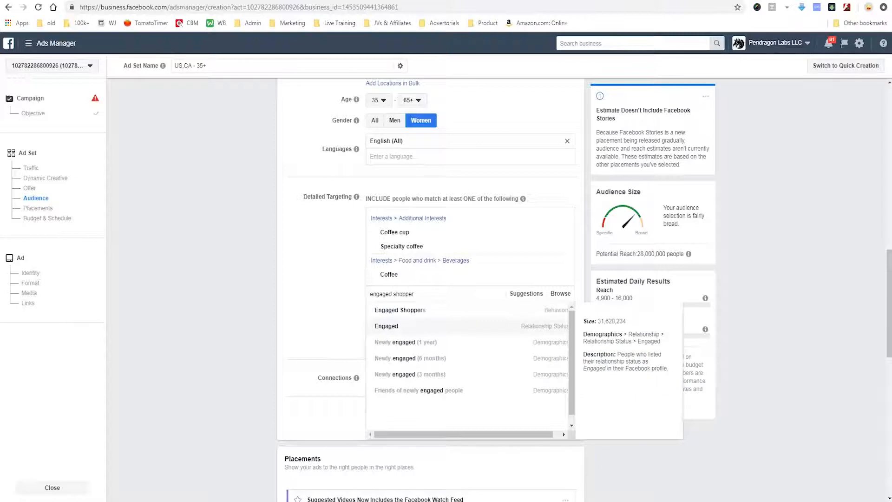
key(Return)
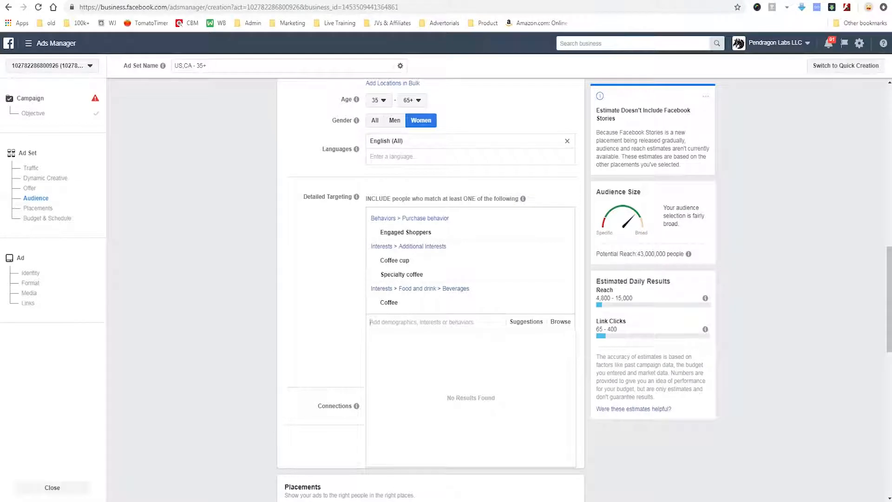
mouse_move(470, 260)
click(323, 283)
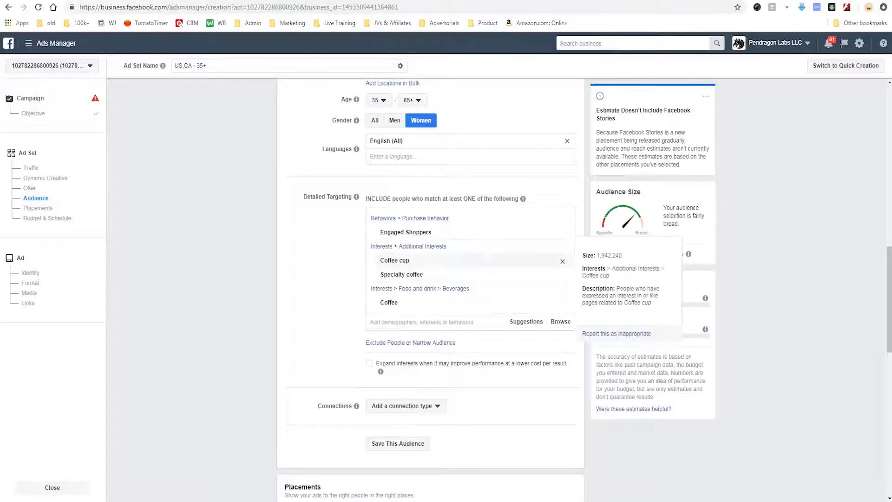
Step: Remove the Coffee and Specialty coffee interests from the included detailed targeting
mouse_move(465, 303)
click(562, 303)
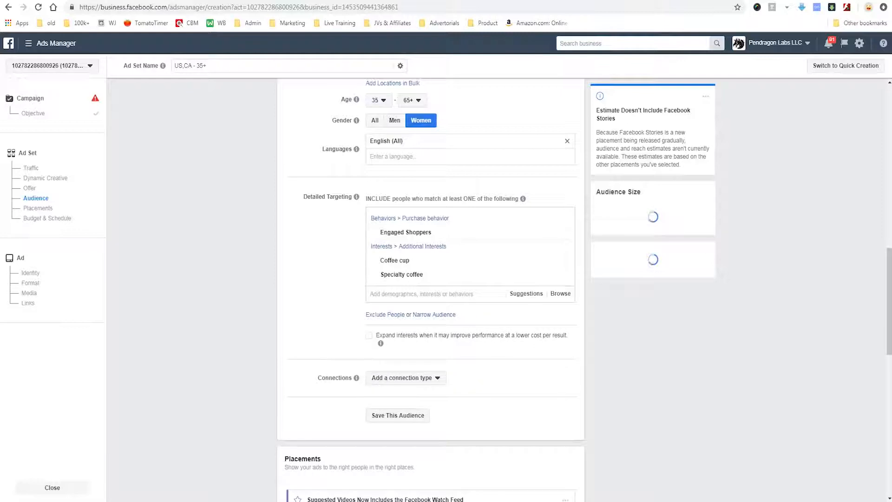
click(565, 275)
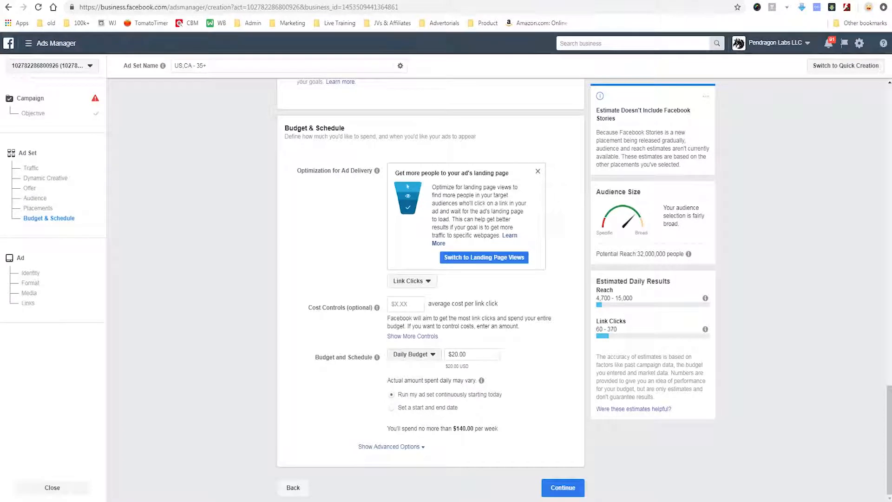
Step: Keep Link Clicks as the optimization for ad delivery, leave the cost control blank, and continue to the ad setup
click(412, 281)
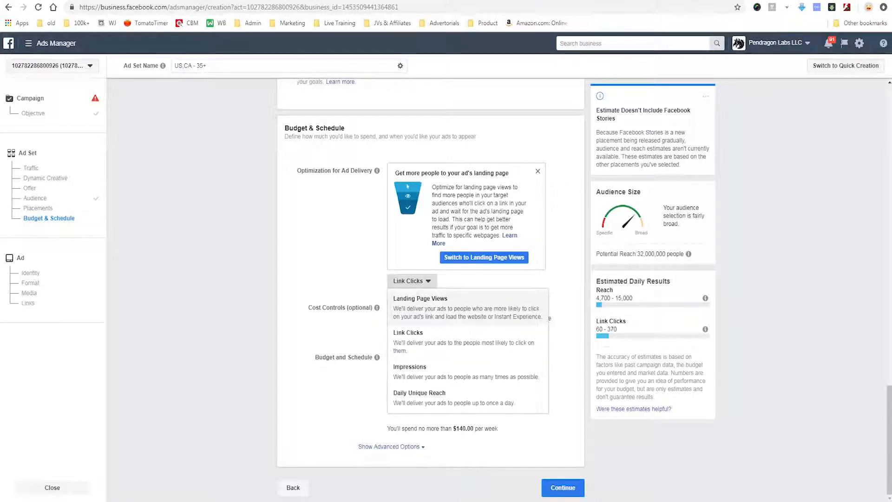
click(418, 341)
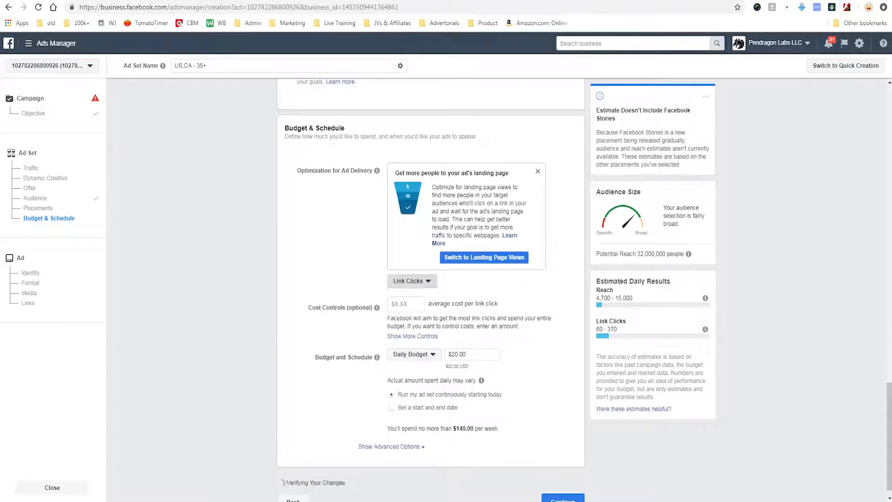
click(392, 304)
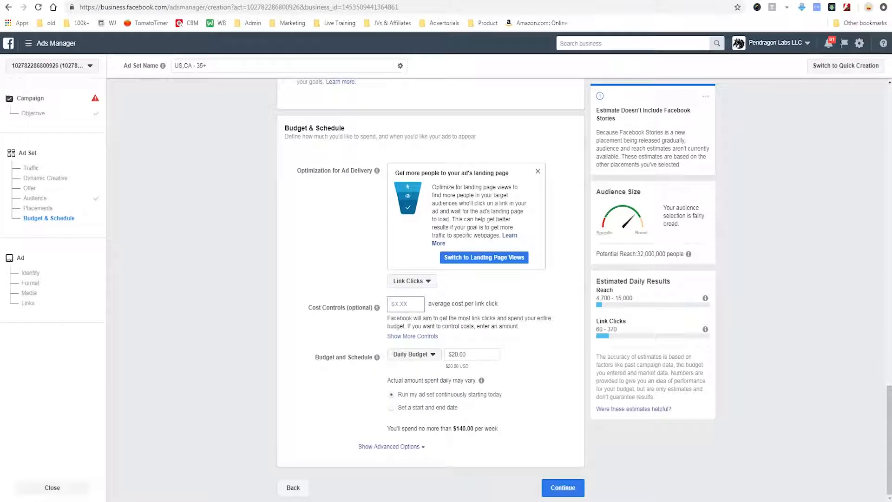
mouse_move(383, 293)
mouse_down()
mouse_move(312, 283)
mouse_move(371, 335)
mouse_move(358, 293)
mouse_up()
mouse_move(217, 292)
mouse_down()
mouse_move(248, 320)
mouse_move(266, 306)
mouse_up()
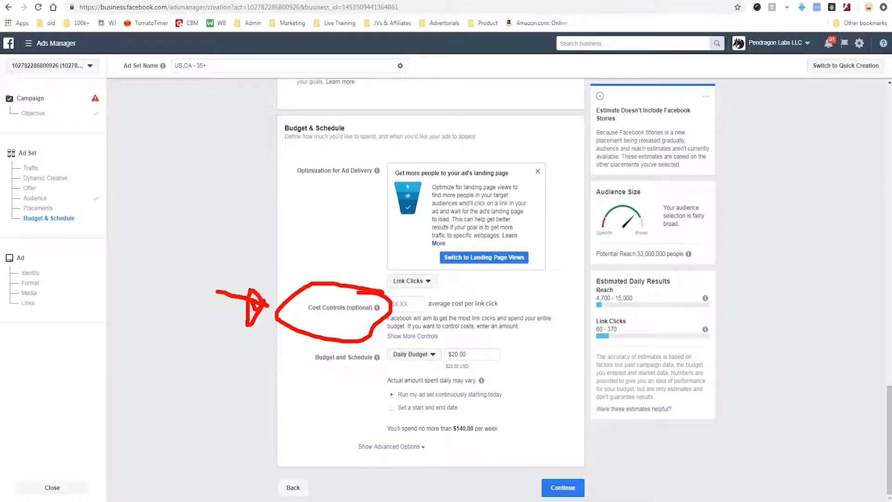
key(Escape)
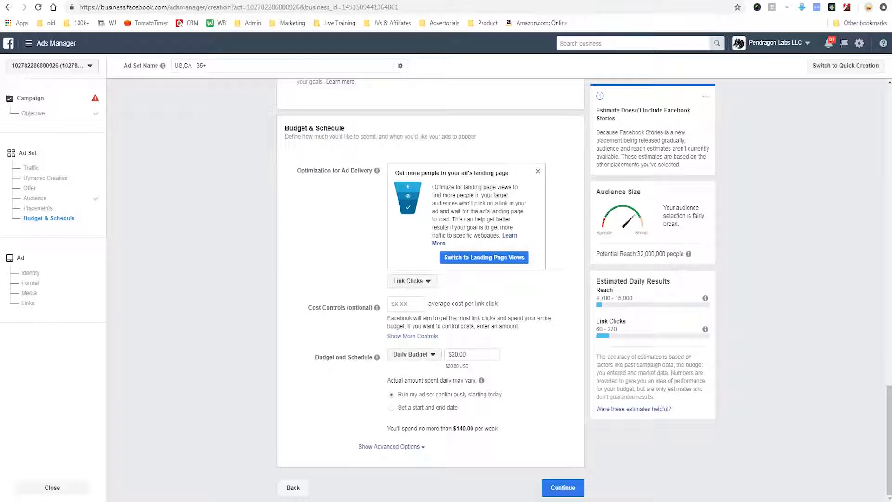
mouse_move(588, 466)
mouse_down()
mouse_move(522, 470)
mouse_move(604, 449)
mouse_move(539, 460)
mouse_up()
key(Escape)
click(563, 488)
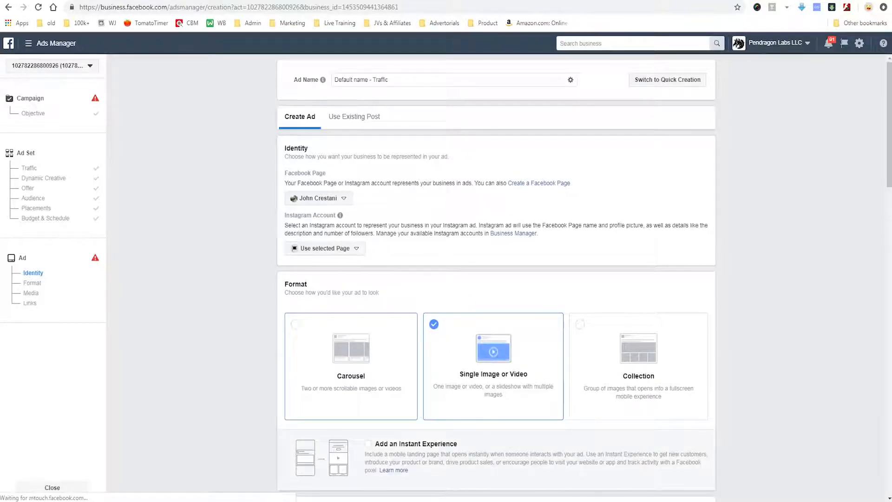
Step: Try the Carousel ad format and switch back to Single Image or Video
click(351, 366)
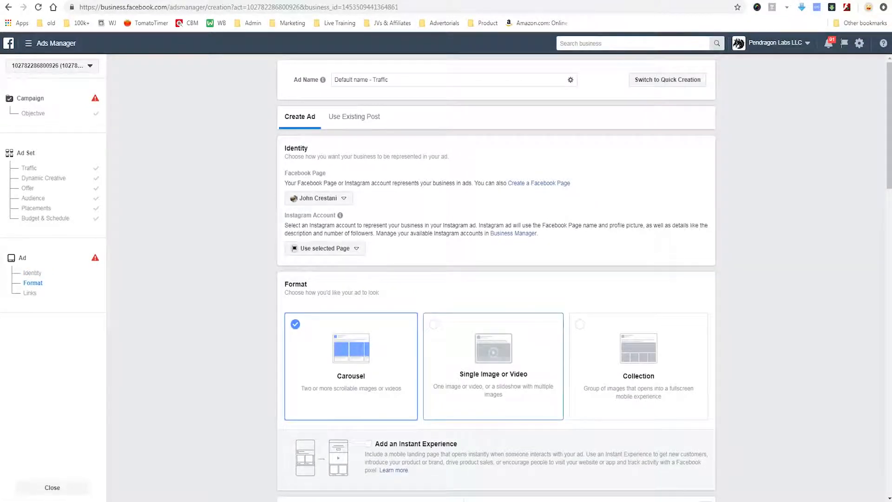
click(493, 363)
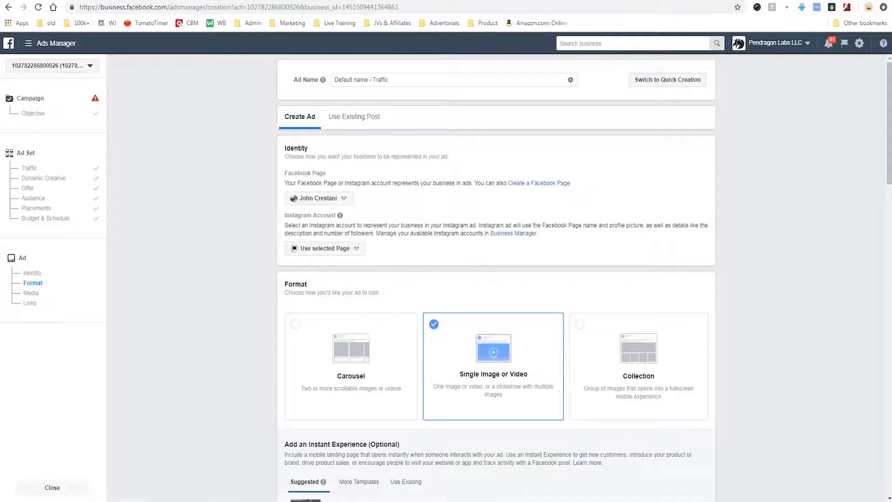
mouse_move(417, 303)
mouse_down()
mouse_move(420, 413)
mouse_move(580, 430)
mouse_move(572, 310)
mouse_move(366, 304)
mouse_up()
mouse_move(254, 297)
mouse_down()
mouse_move(472, 368)
mouse_move(404, 385)
mouse_up()
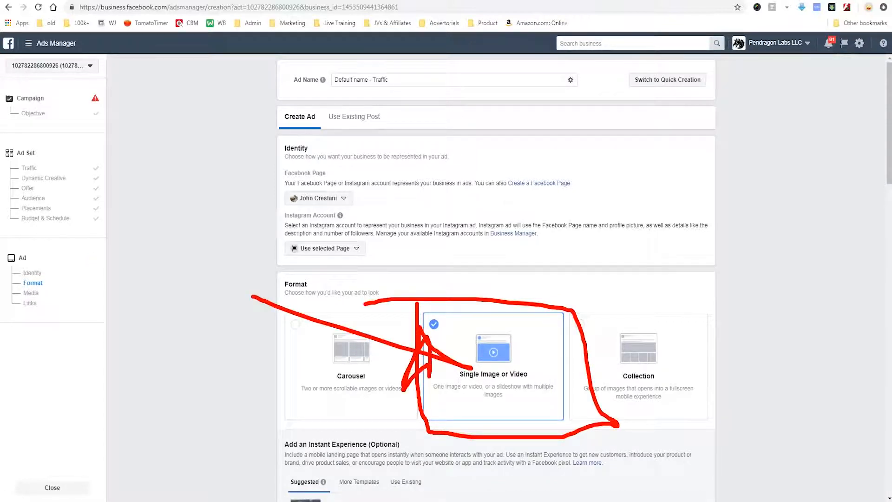
key(Escape)
Step: Enter "Like coffeee mugs! Ours is the BESHT!!@!!!" as the ad's text and look over the remaining link options
scroll(405, 385, down, 1)
scroll(497, 288, down, 5)
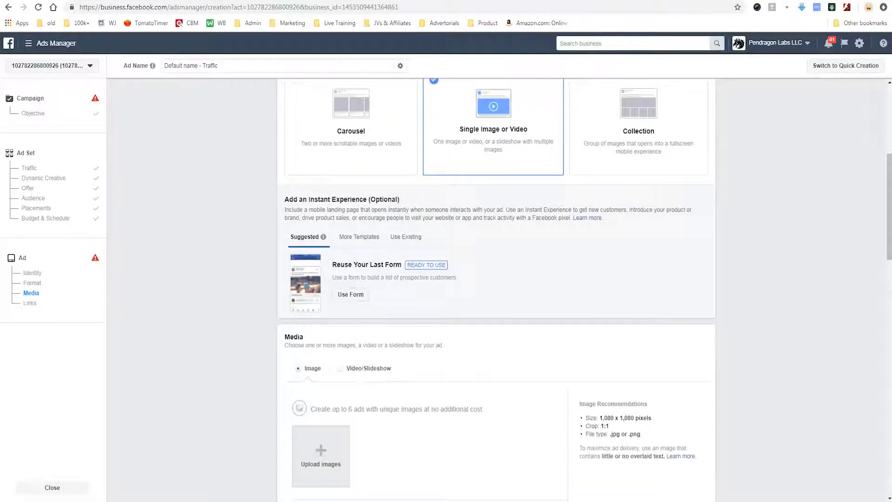
scroll(496, 288, down, 2)
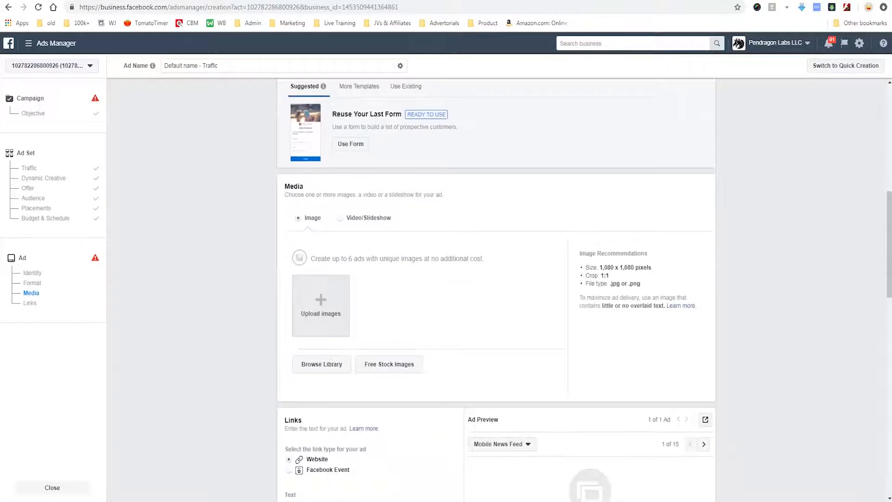
scroll(496, 288, down, 4)
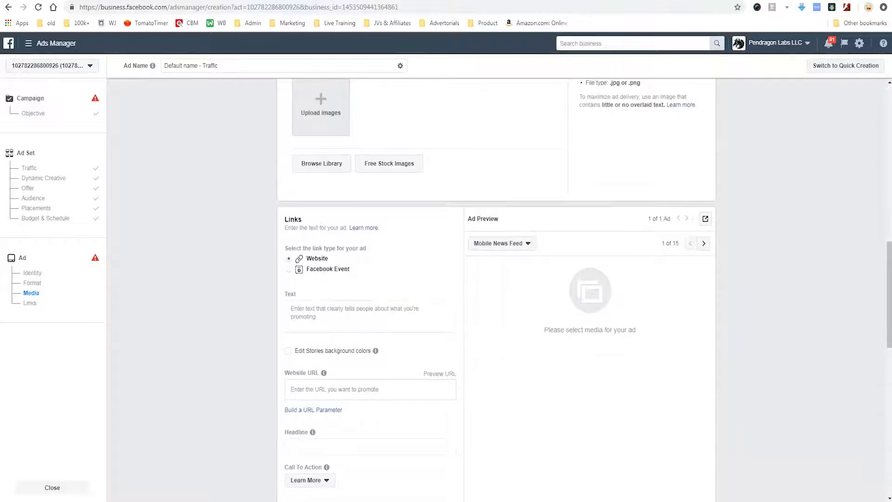
click(371, 316)
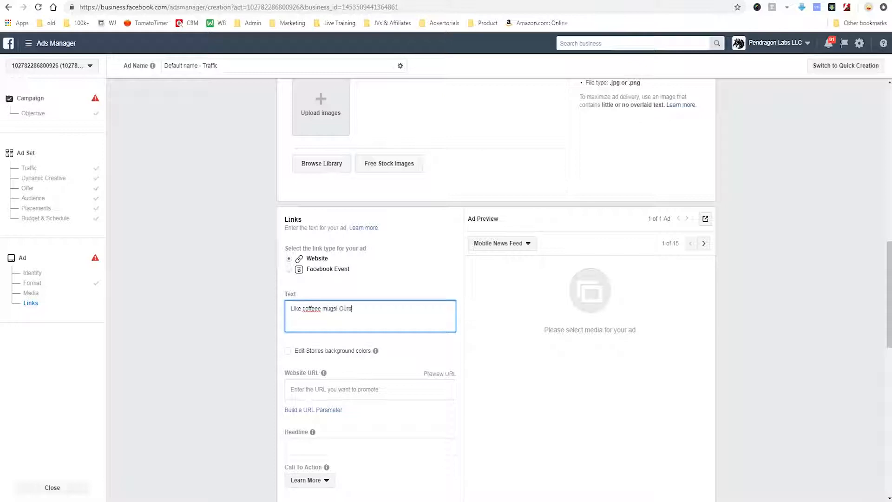
text(Like coffeee mugs! Ours is the BESHT!!@!!!)
scroll(446, 288, down, 2)
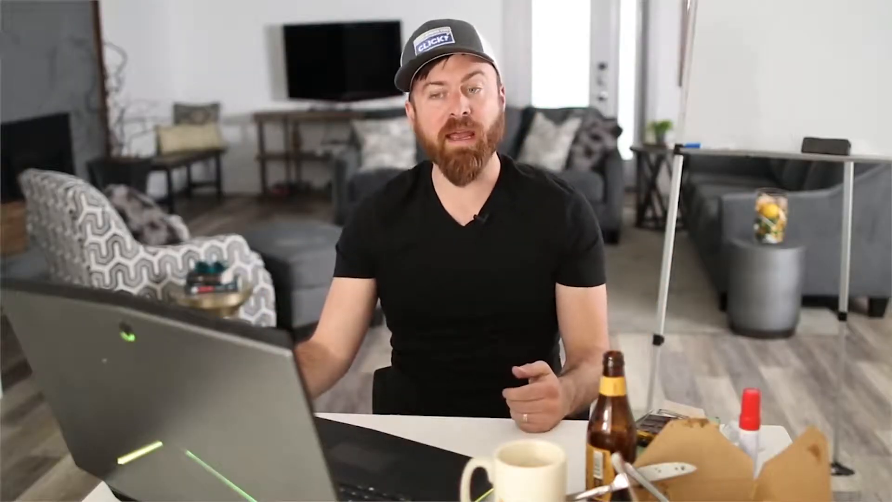
scroll(422, 268, down, 1)
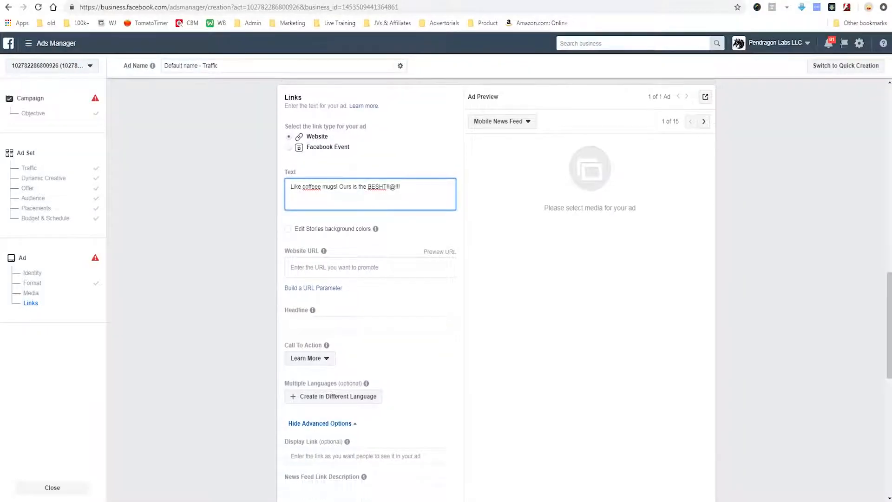
scroll(370, 288, down, 3)
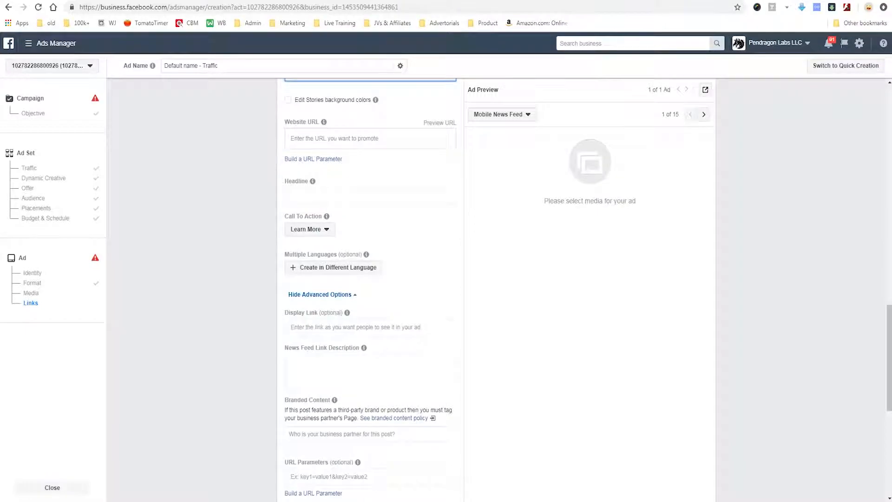